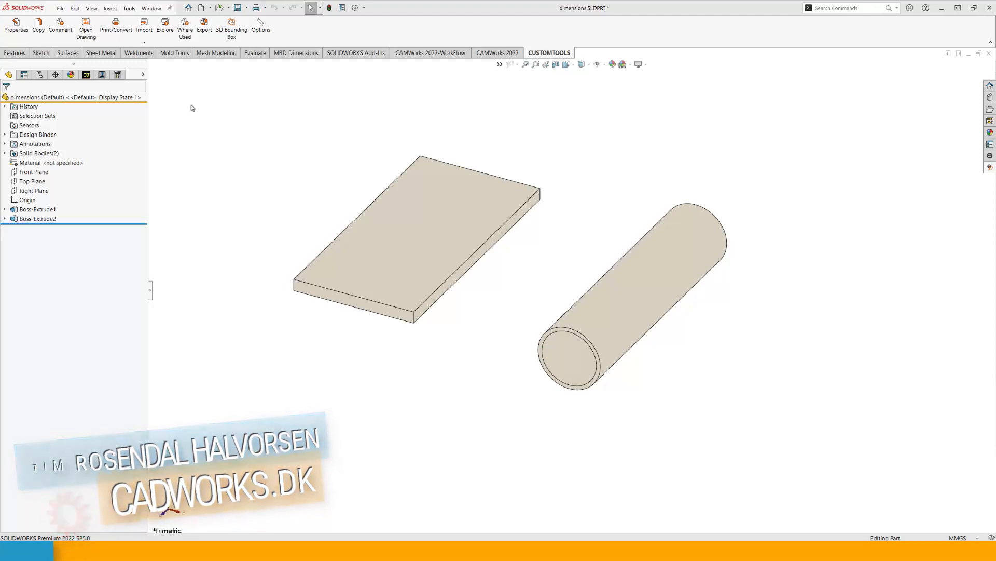
- Set the part's material type to Plate and link Thickness to the plate's 12 mm dimension
left_click(16, 25)
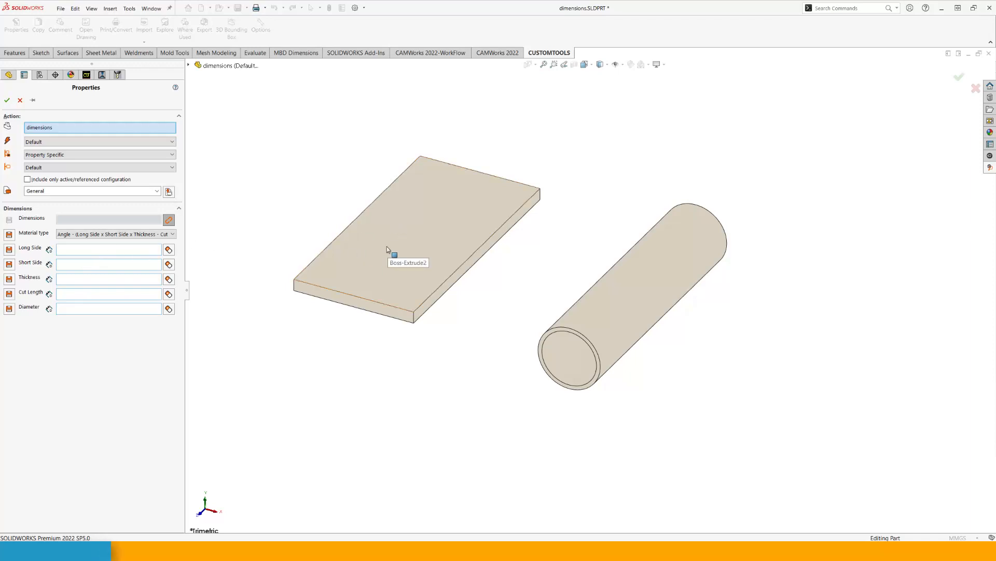
left_click(166, 236)
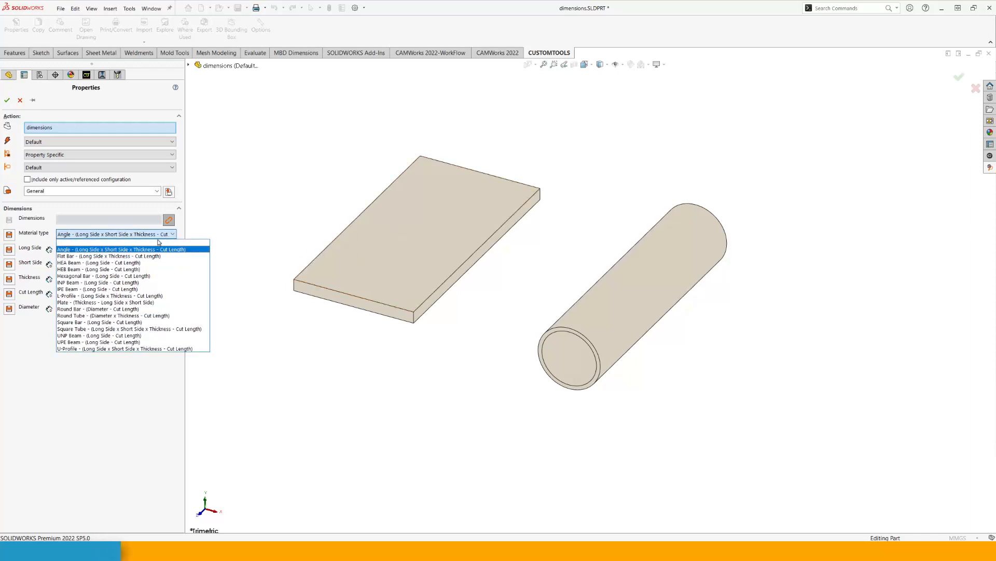
left_click(97, 302)
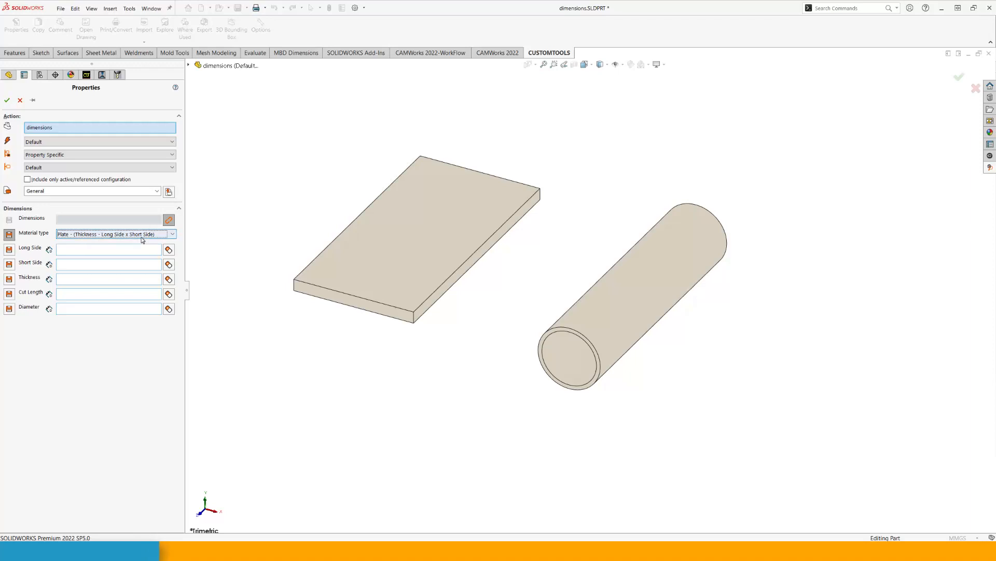
left_click(95, 279)
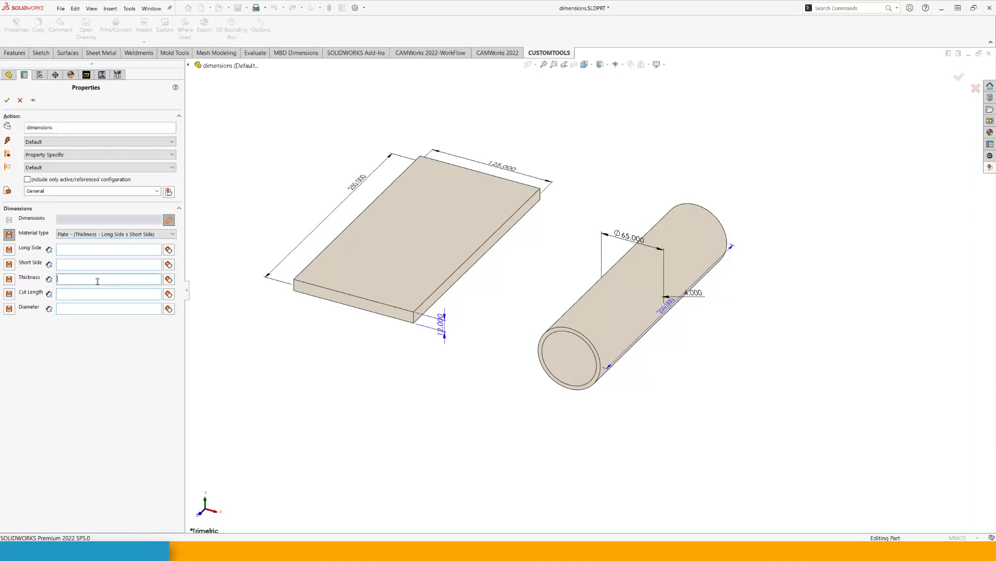
left_click(444, 329)
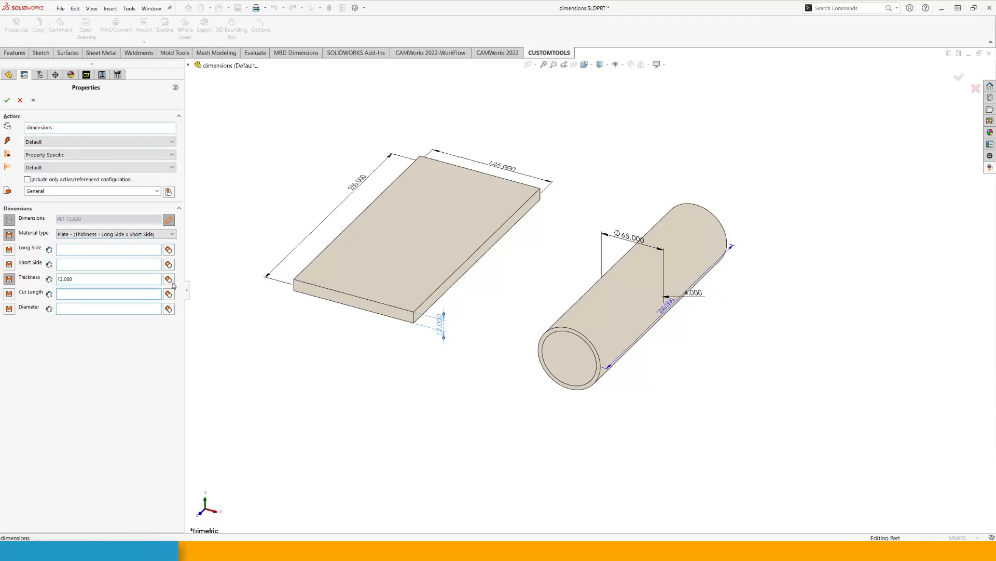
- Link Long Side to the plate's 250 mm dimension and Short Side to its 125 mm dimension, and discard the property entries
left_click(100, 254)
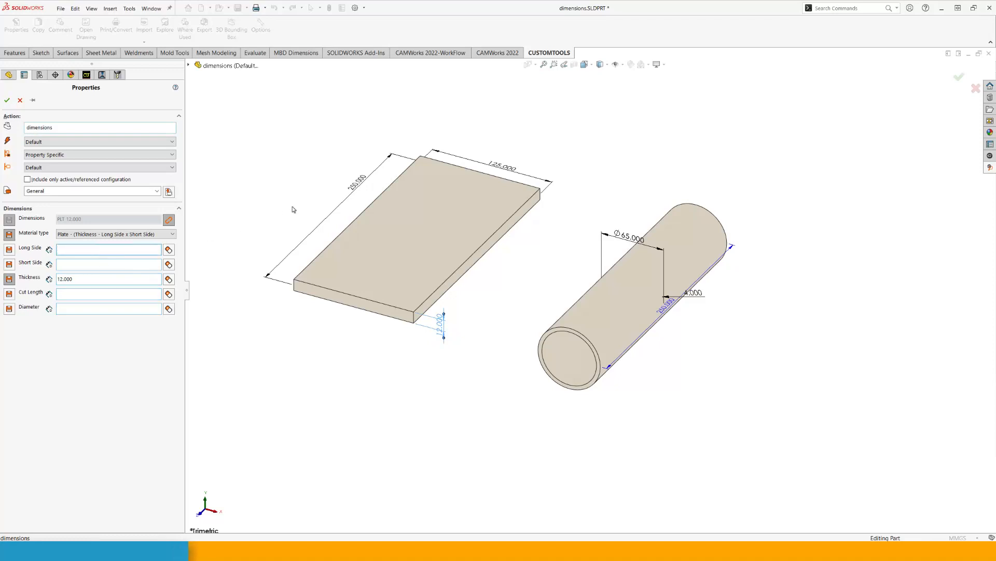
left_click(357, 184)
left_click(97, 263)
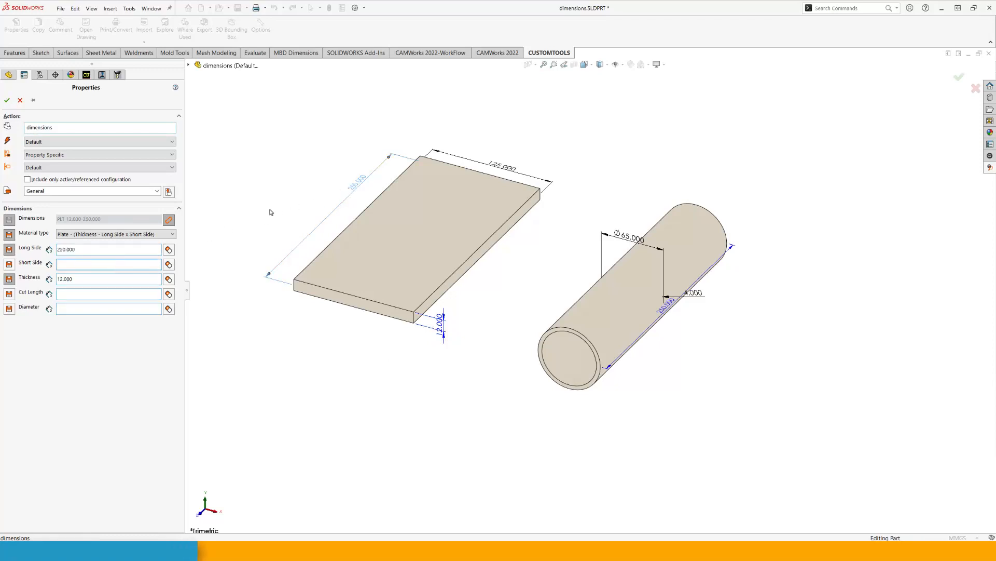
left_click(499, 167)
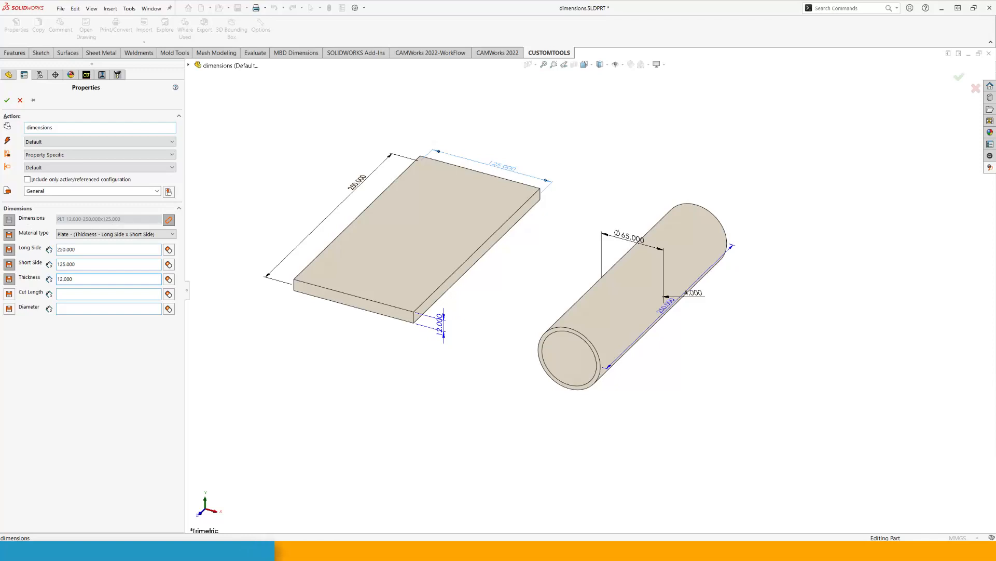
left_click(20, 100)
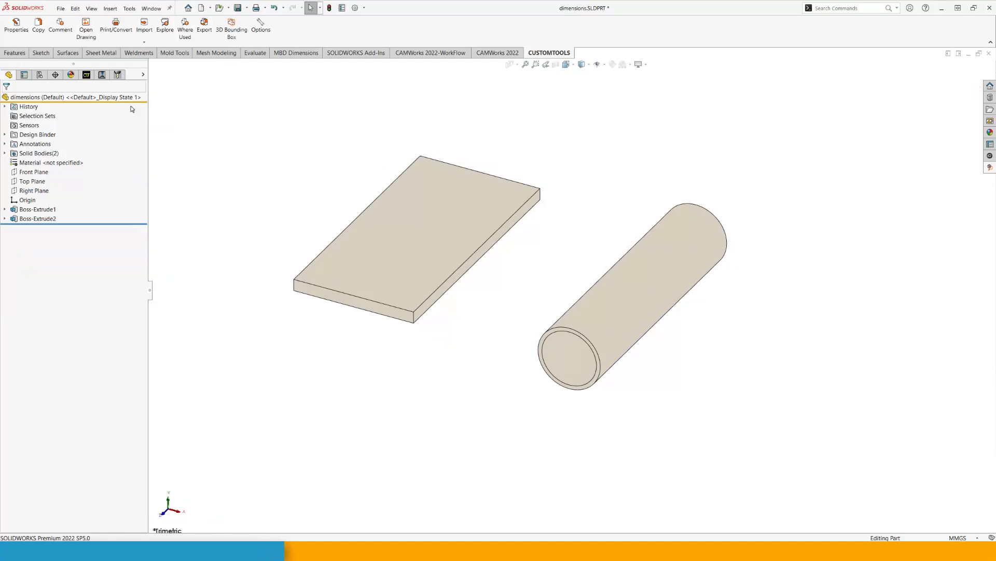
- Set the part's material type to Round Tube and link Diameter to the tube's 65 mm diameter dimension
left_click(16, 25)
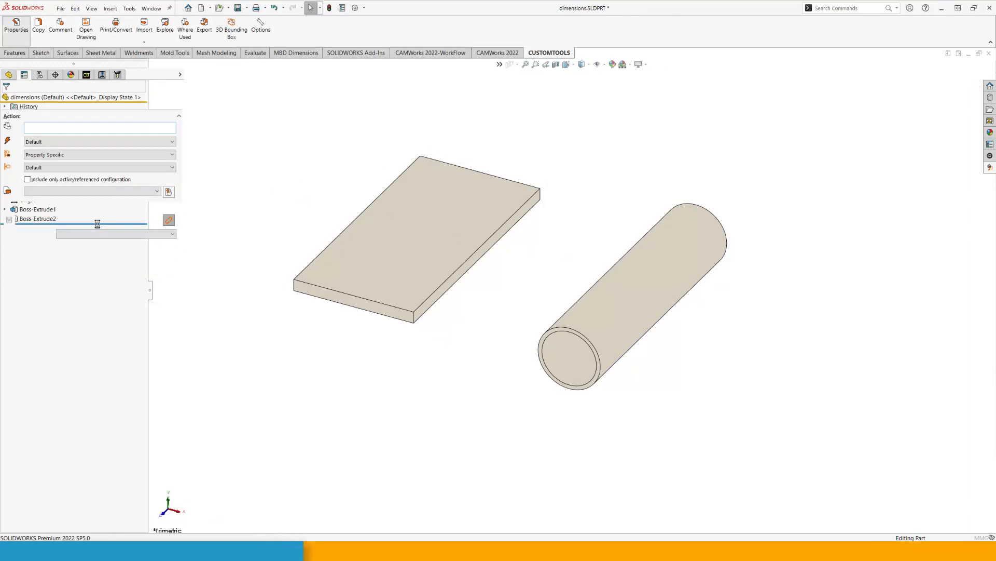
left_click(79, 235)
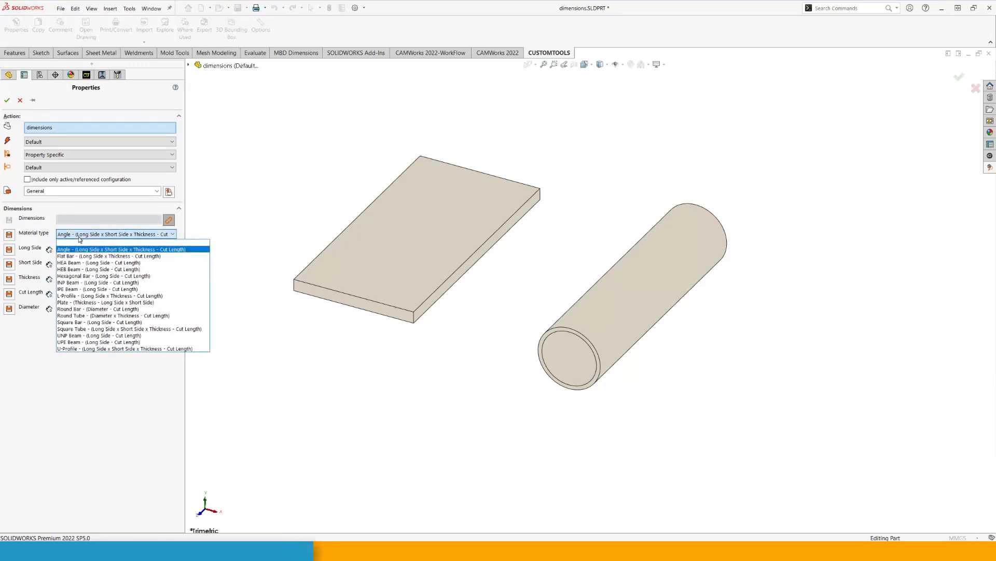
left_click(88, 316)
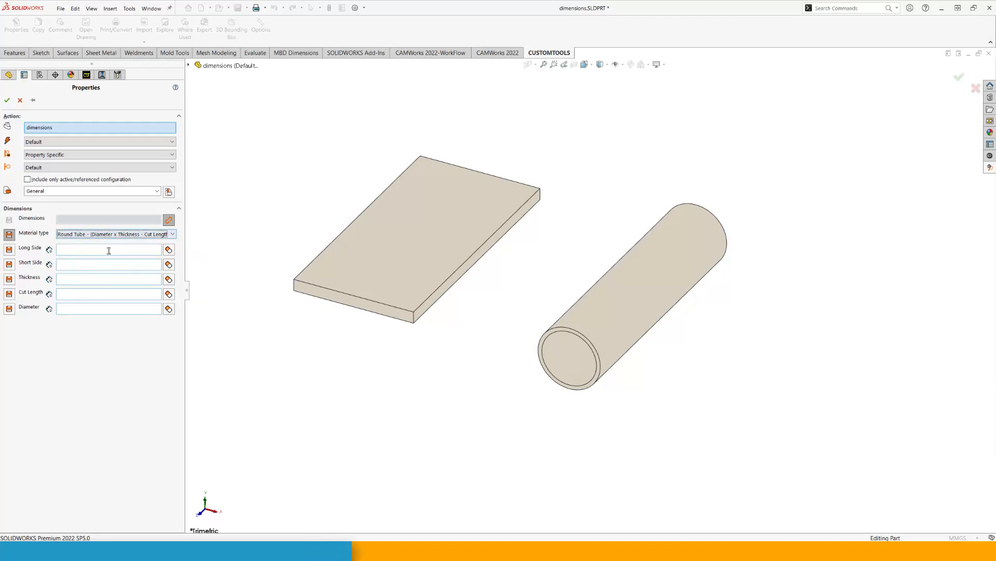
left_click(76, 310)
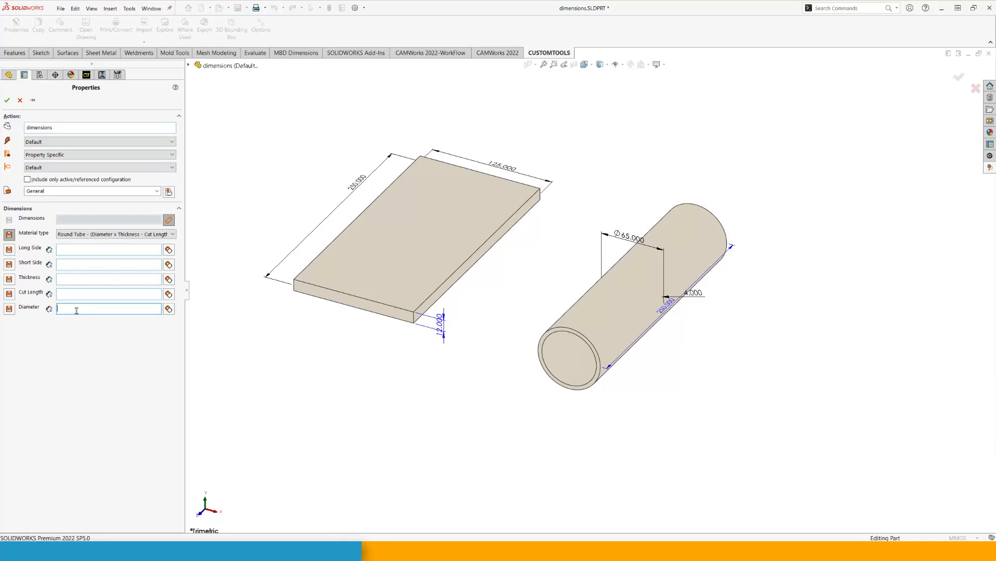
left_click(633, 241)
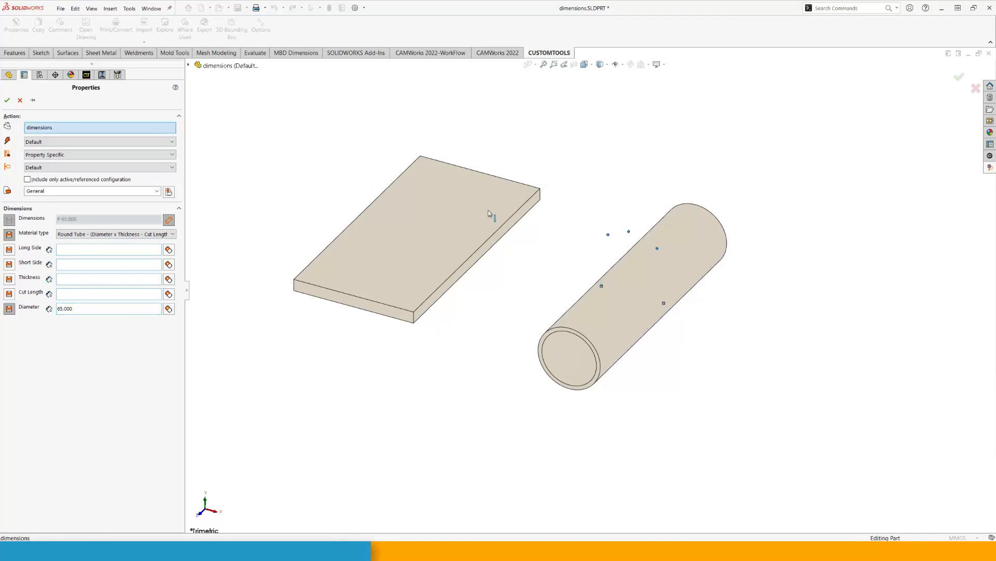
- Link Thickness to the tube's 4 mm wall dimension and Cut Length to its 250 mm length, and apply the properties
left_click(80, 278)
left_click(694, 294)
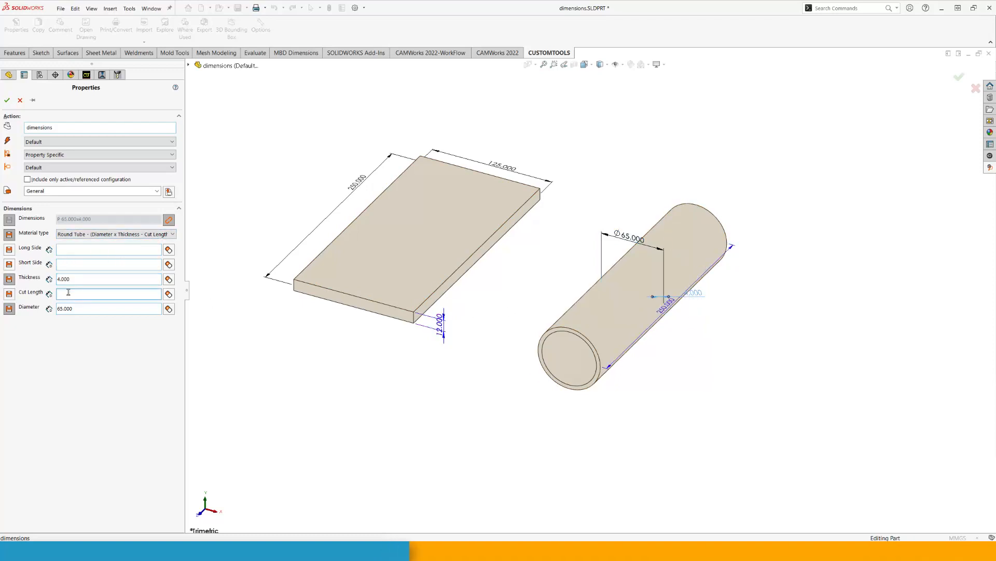
left_click(666, 314)
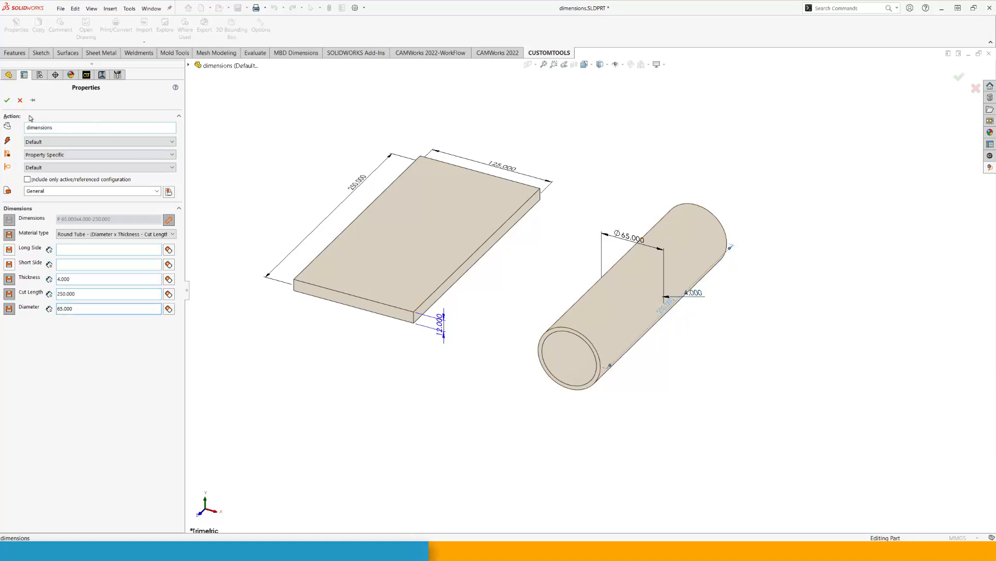
left_click(7, 100)
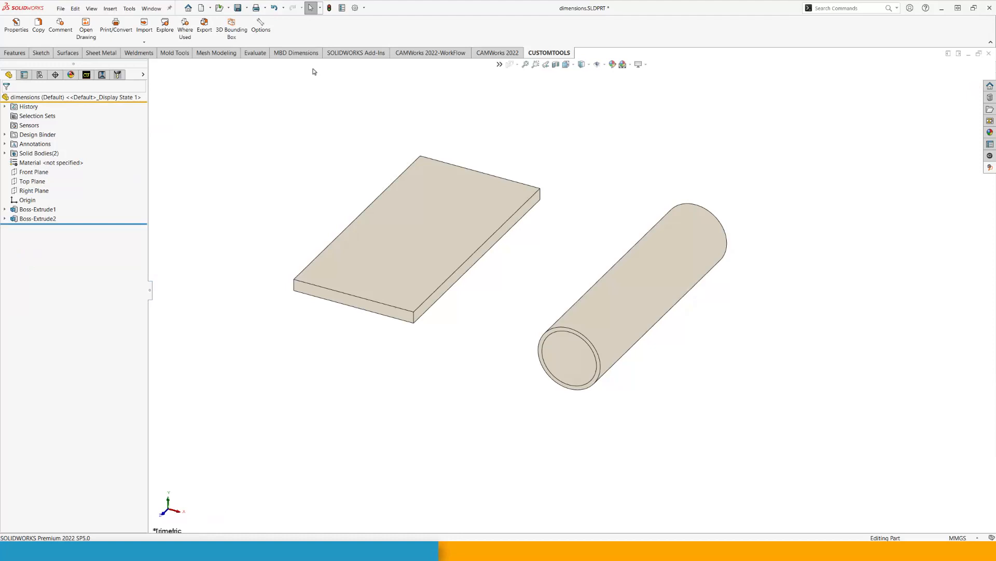
- Examine the dimensions entry and its evaluated value in the part's custom file properties
left_click(342, 8)
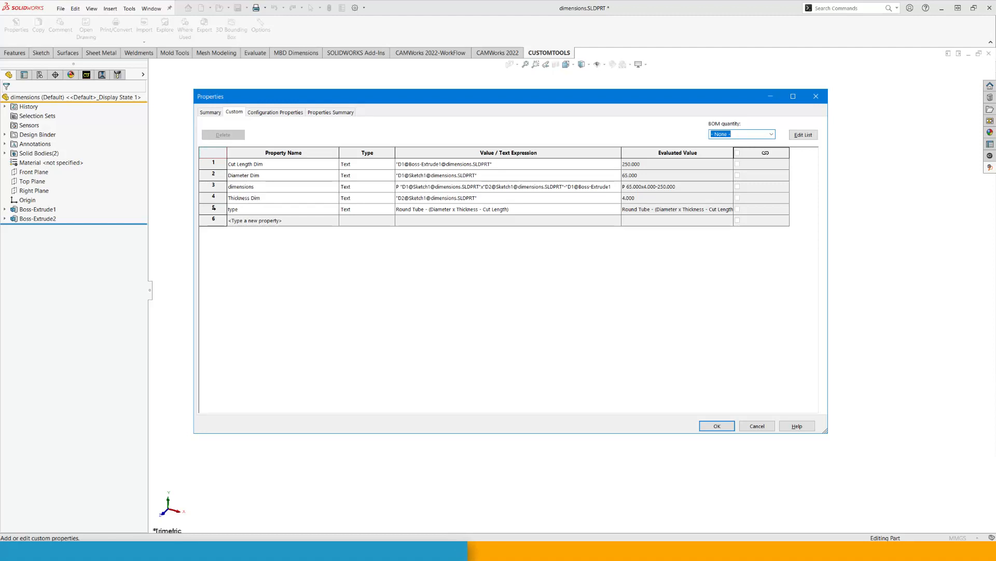
left_click(215, 185)
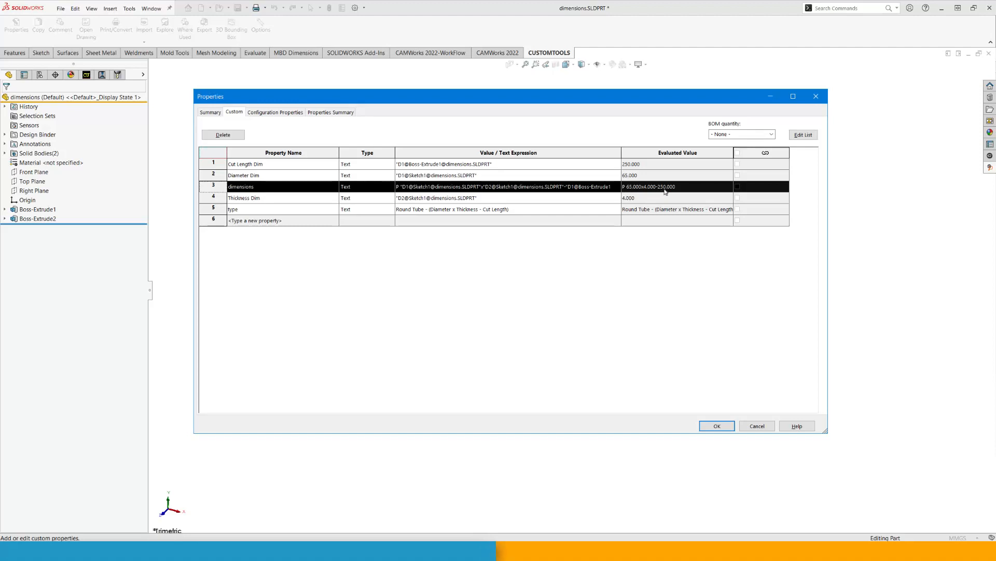
left_click(815, 97)
- Edit the Round Tube model combination in the CUSTOMTOOLS profile options, replacing the format string's prefix with "Tube"
left_click(263, 33)
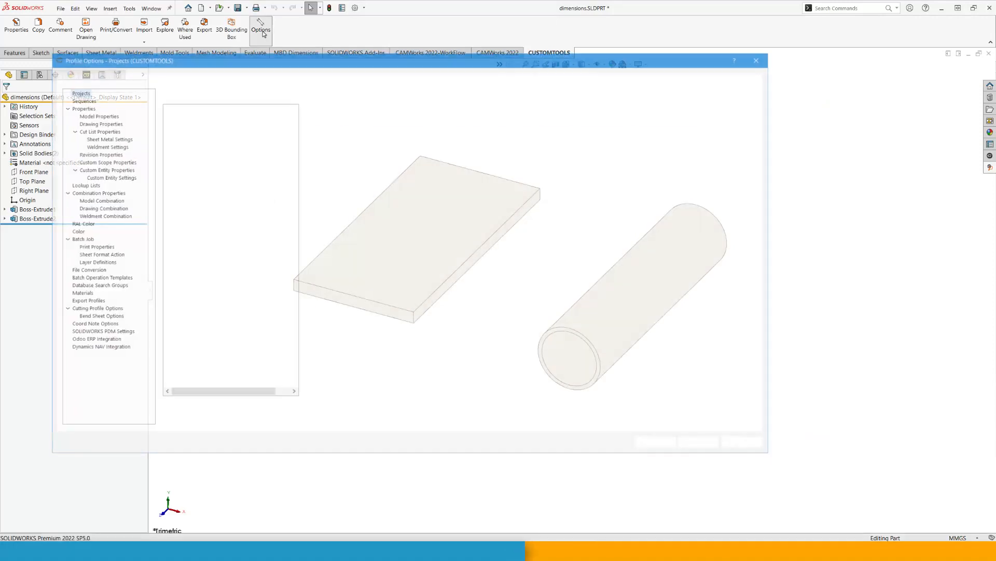
left_click(109, 200)
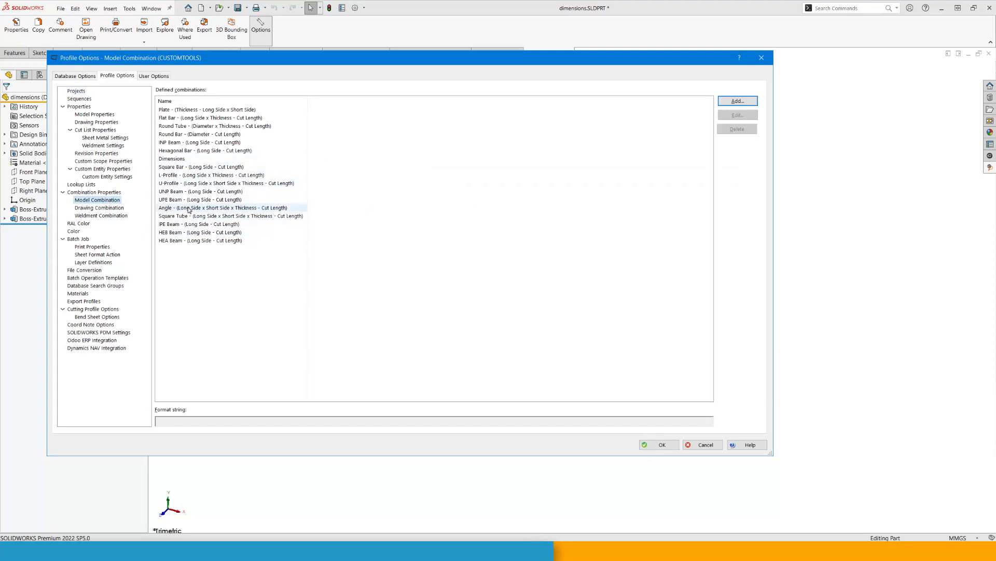
double_click(207, 126)
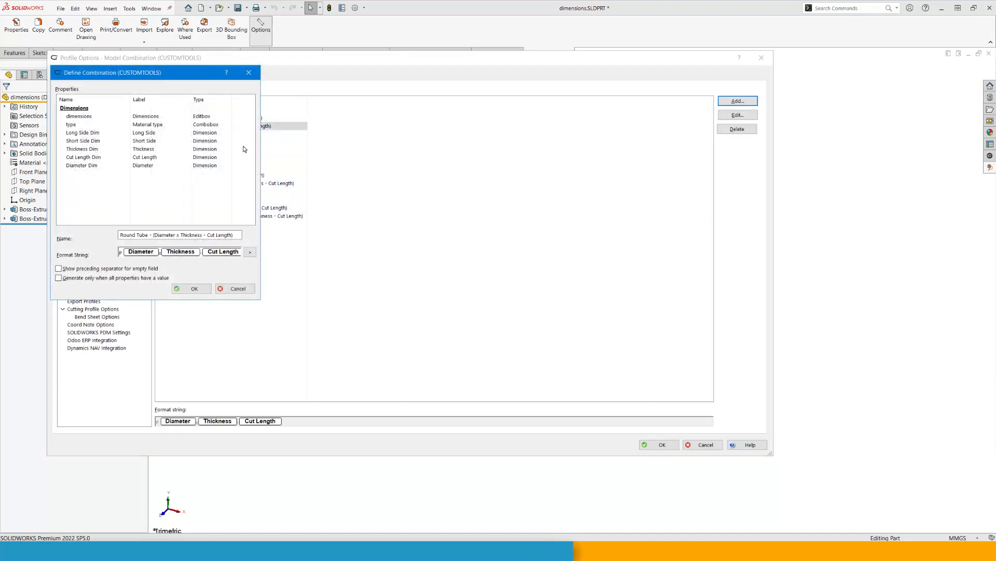
left_click_drag(187, 76, 504, 98)
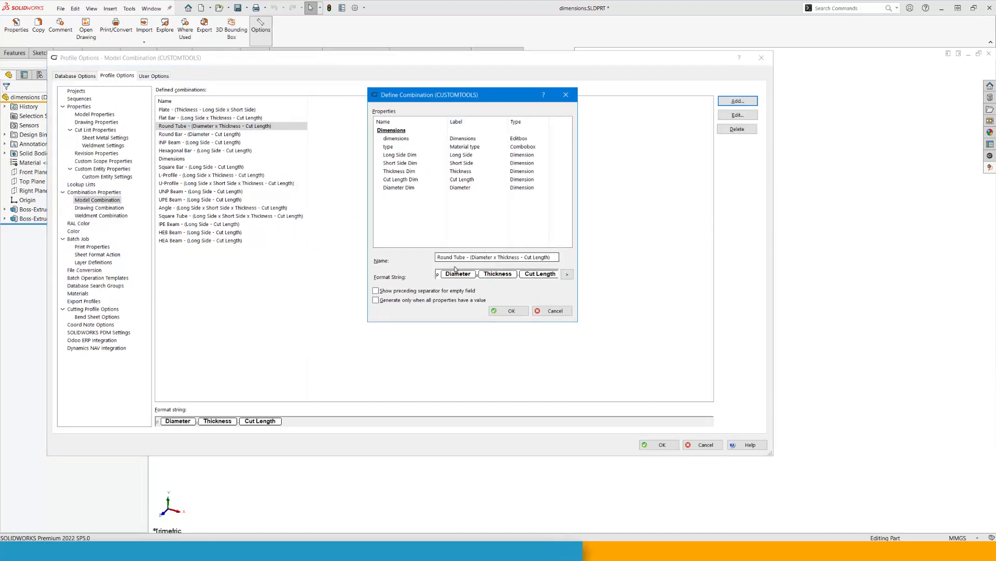
left_click(439, 274)
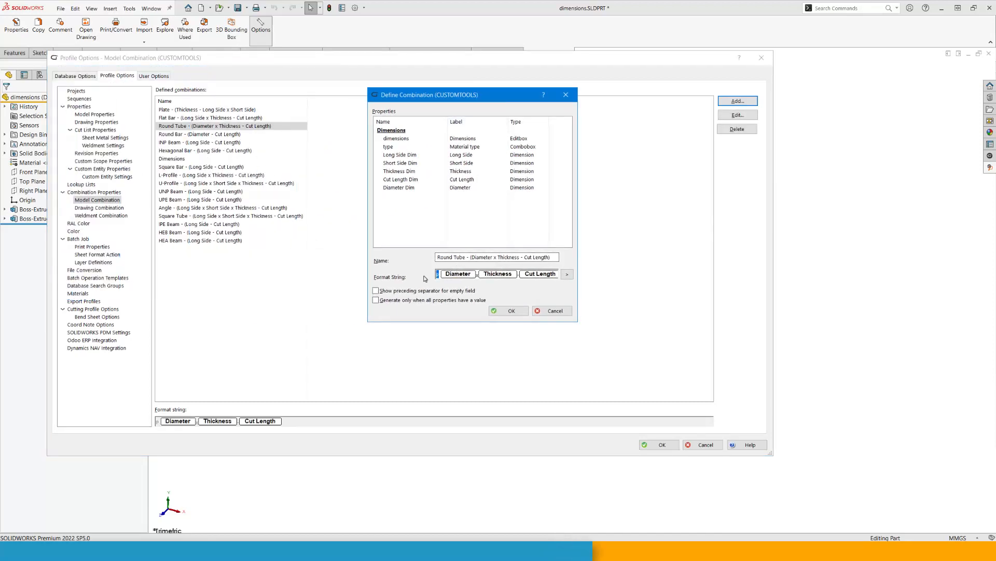
type("Tube")
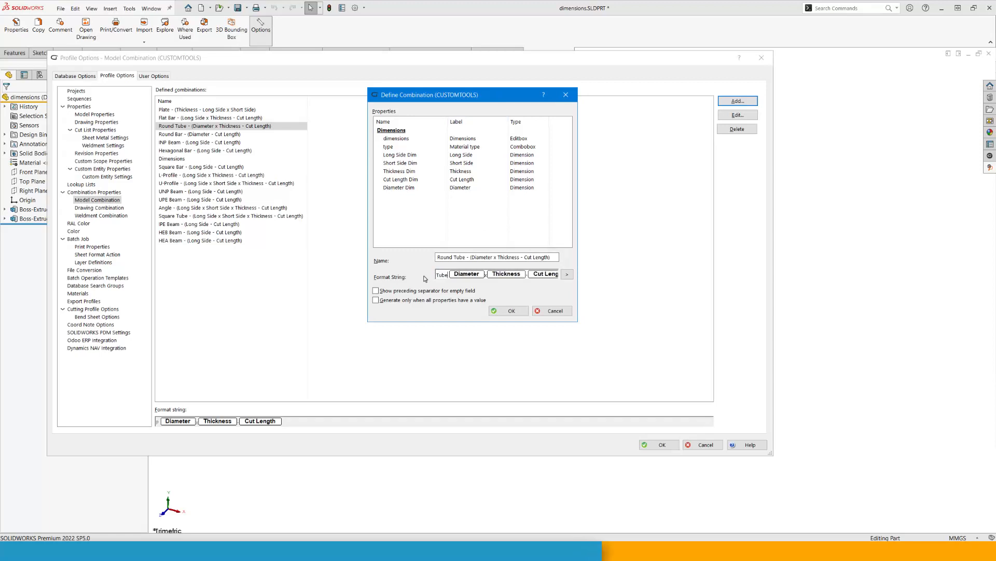
- Insert "L=" before Cut Length in the Round Tube format string and save the profile options
left_click(528, 274)
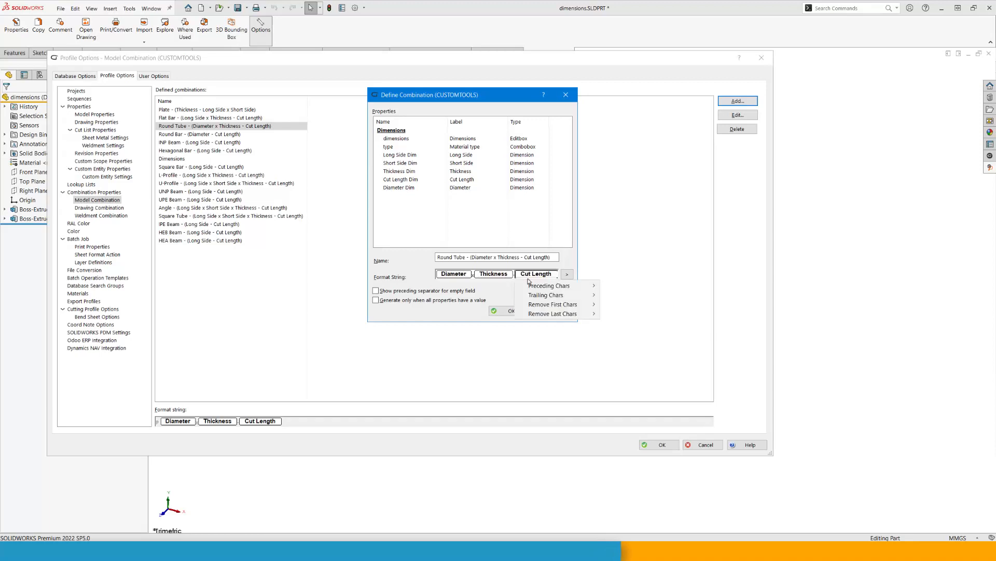
left_click(517, 275)
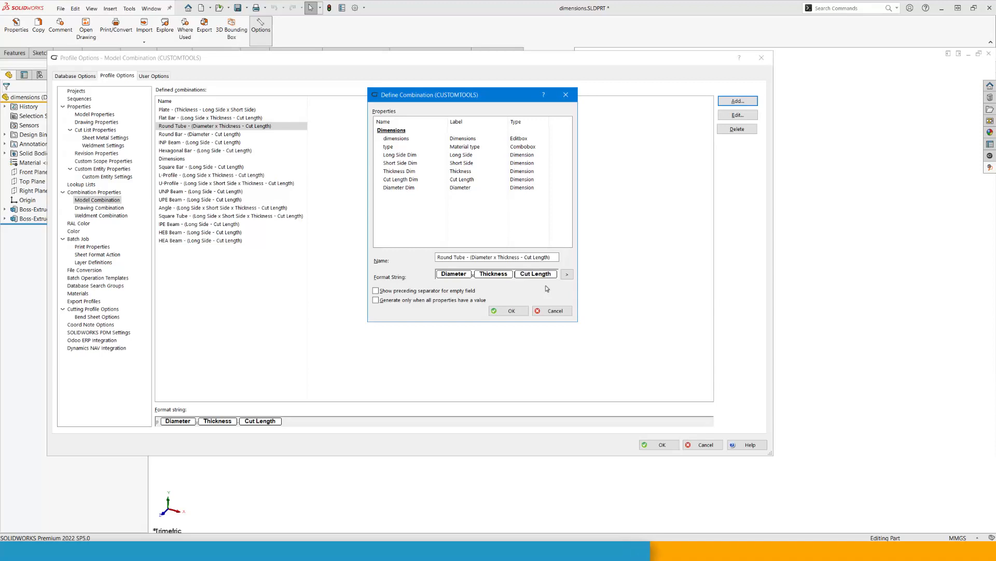
type("L=")
left_click(510, 310)
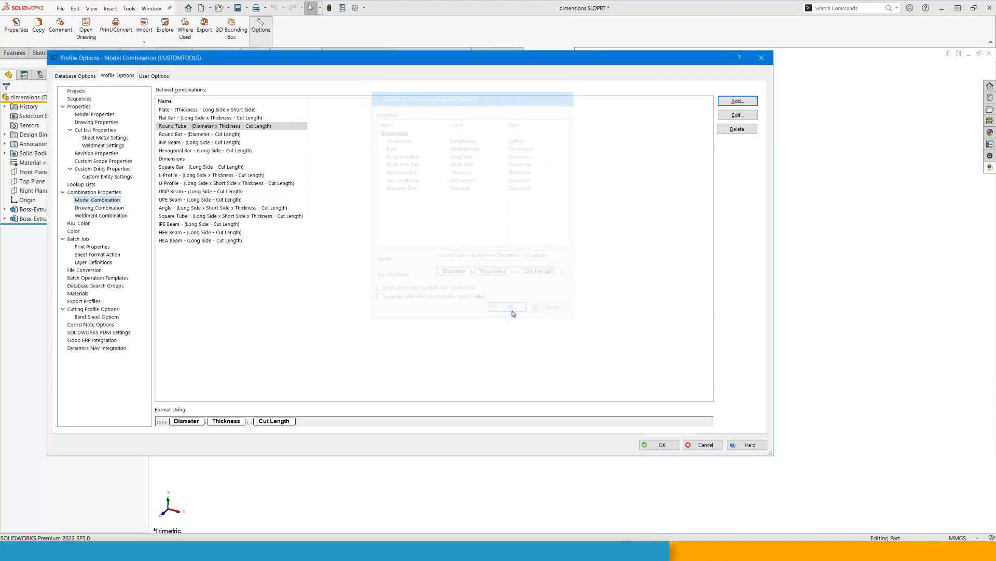
left_click(659, 445)
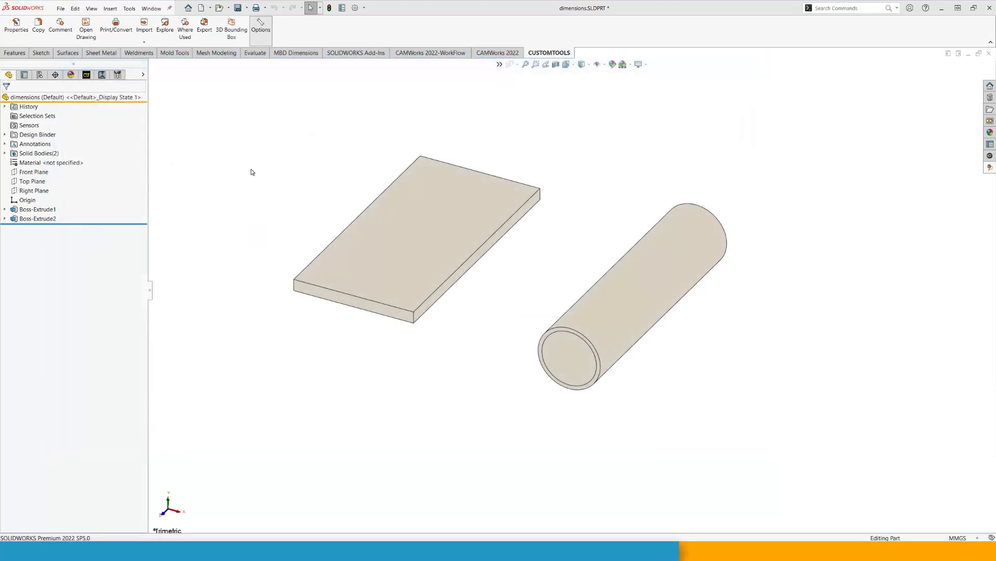
- Check the part's generated Dimensions property, and switch to Excel's Book1 to examine the dimension order for each material type
left_click(20, 27)
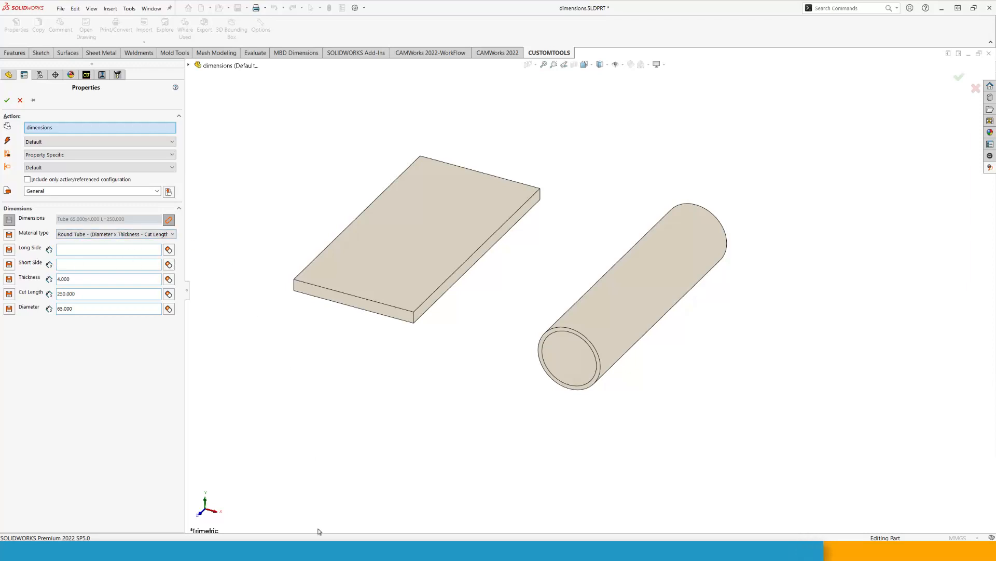
left_click(318, 550)
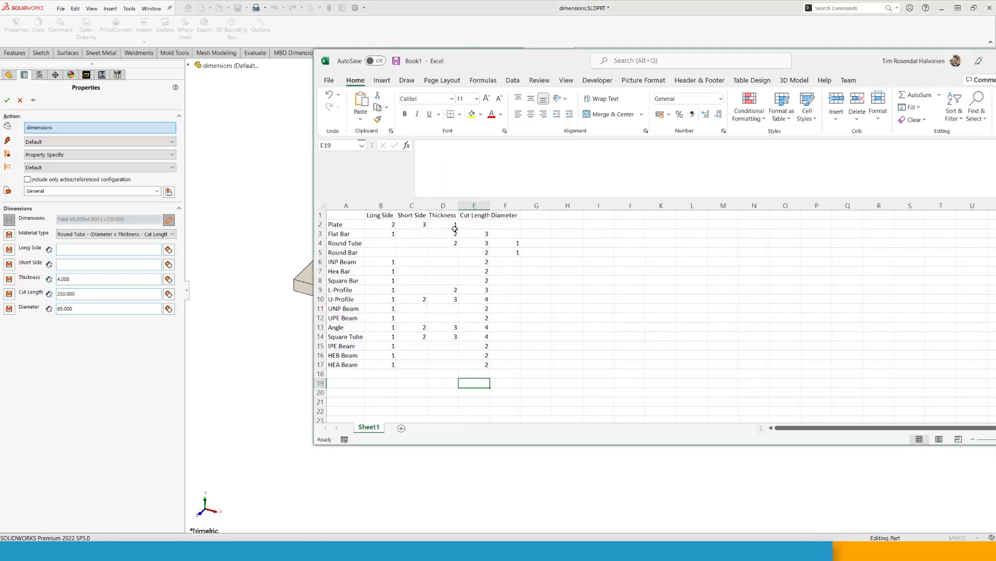
left_click(483, 300)
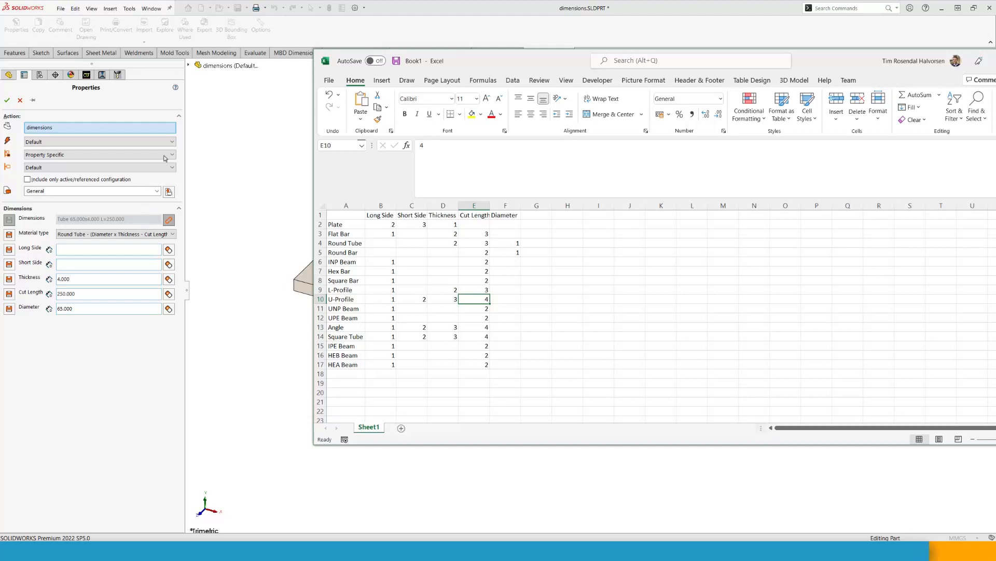
left_click_drag(478, 63, 377, 272)
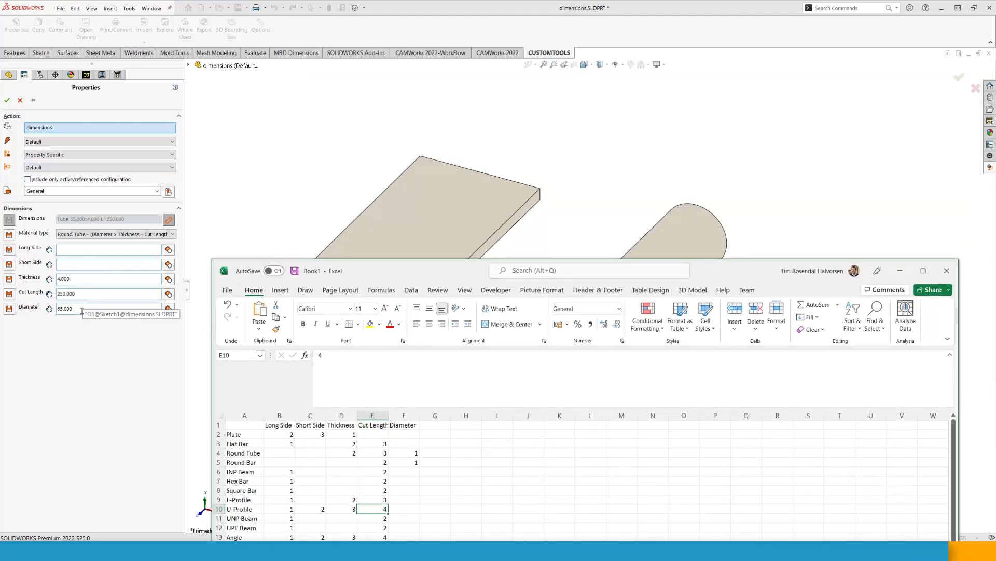
left_click_drag(431, 270, 420, 88)
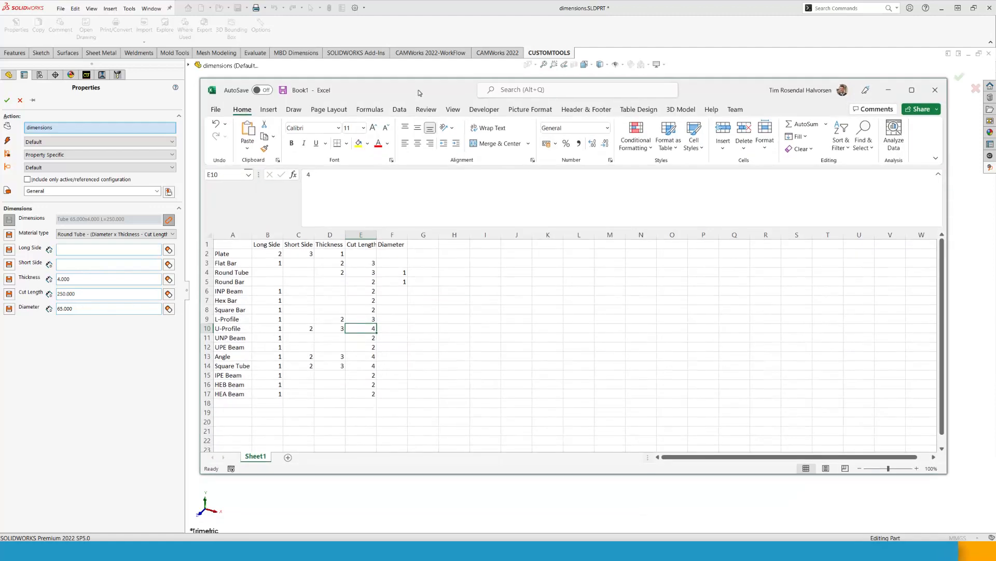